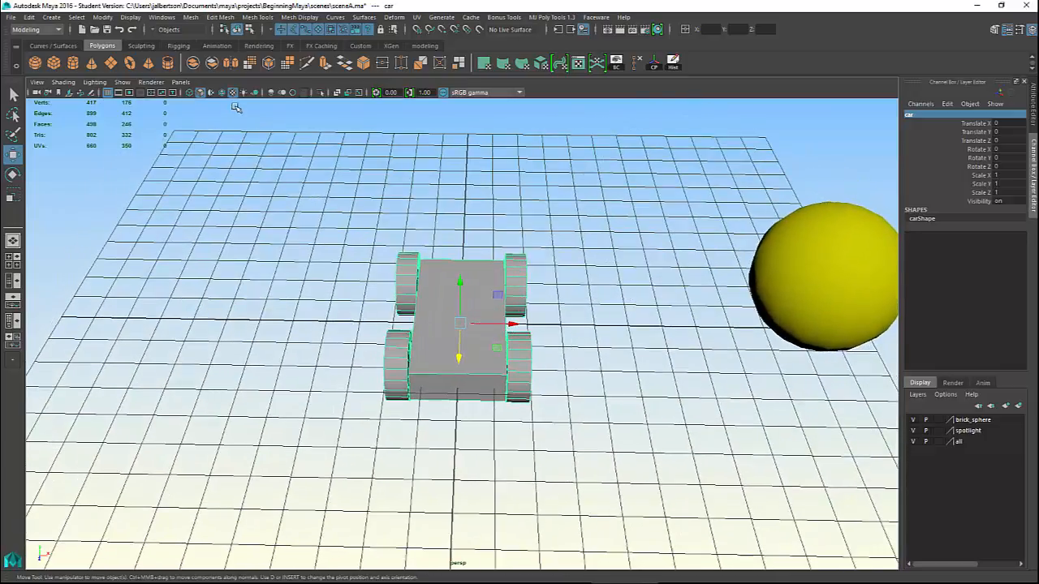
Separate the combined car mesh into individual objects.
left_click(194, 18)
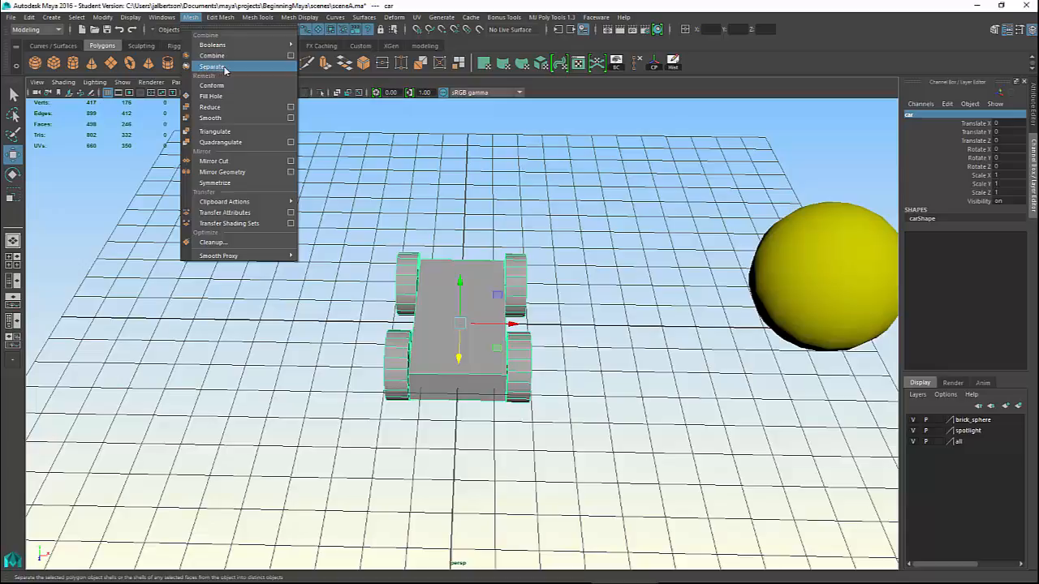
mouse_move(213, 43)
left_click(203, 68)
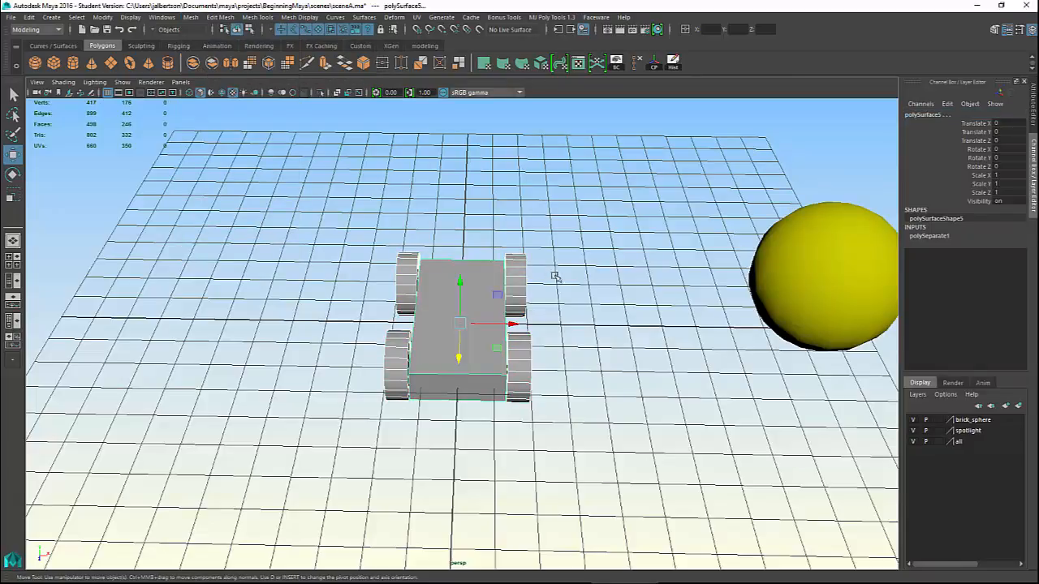
Select the car's body and wheels one at a time and in combination to check that they are separate objects.
left_click_drag(554, 274, 509, 250, "alt")
left_click(488, 269)
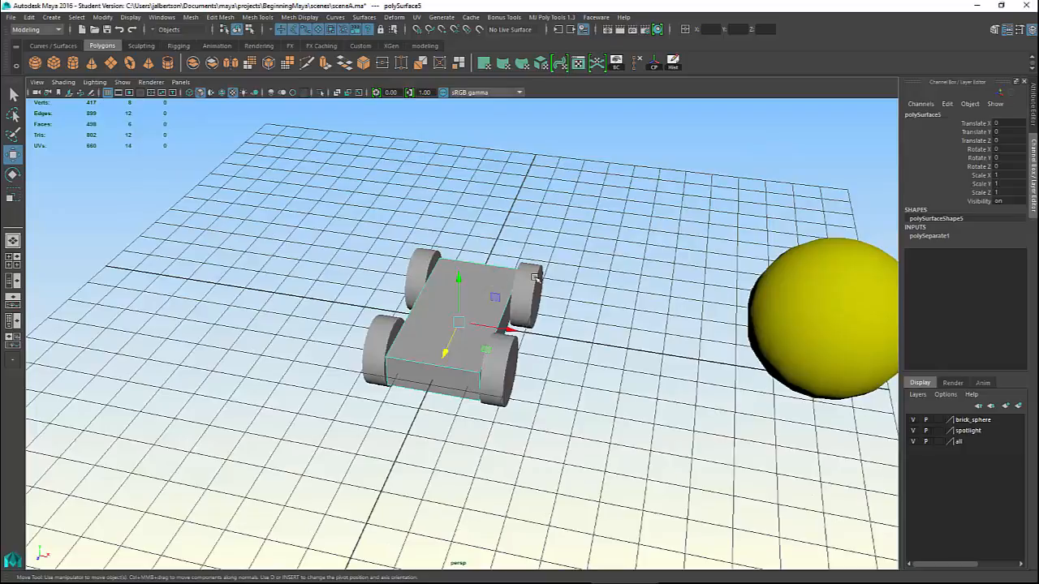
left_click(536, 278)
left_click(421, 268)
left_click(380, 329)
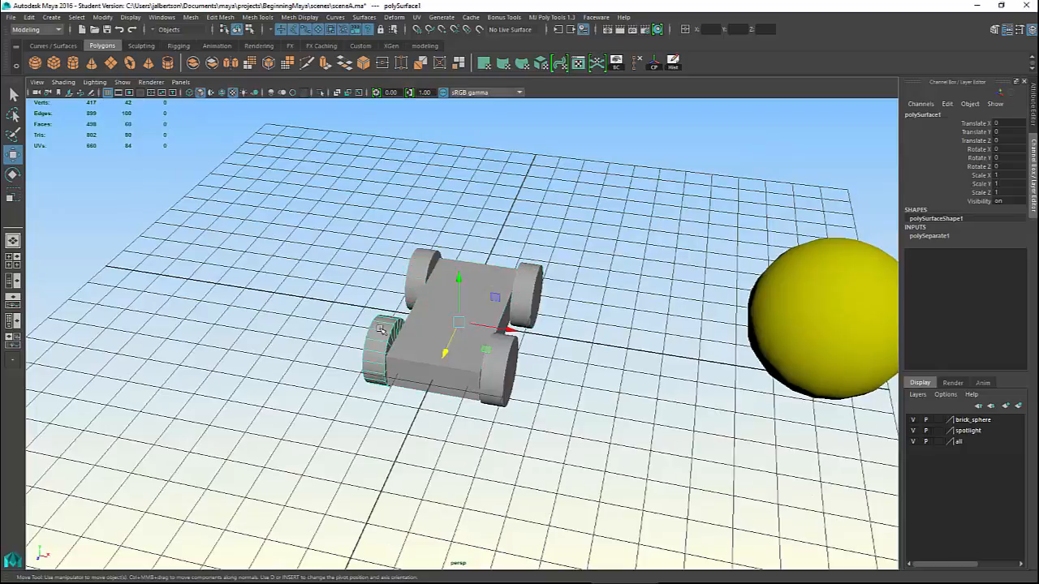
left_click(505, 358)
left_click(528, 299)
left_click(421, 270)
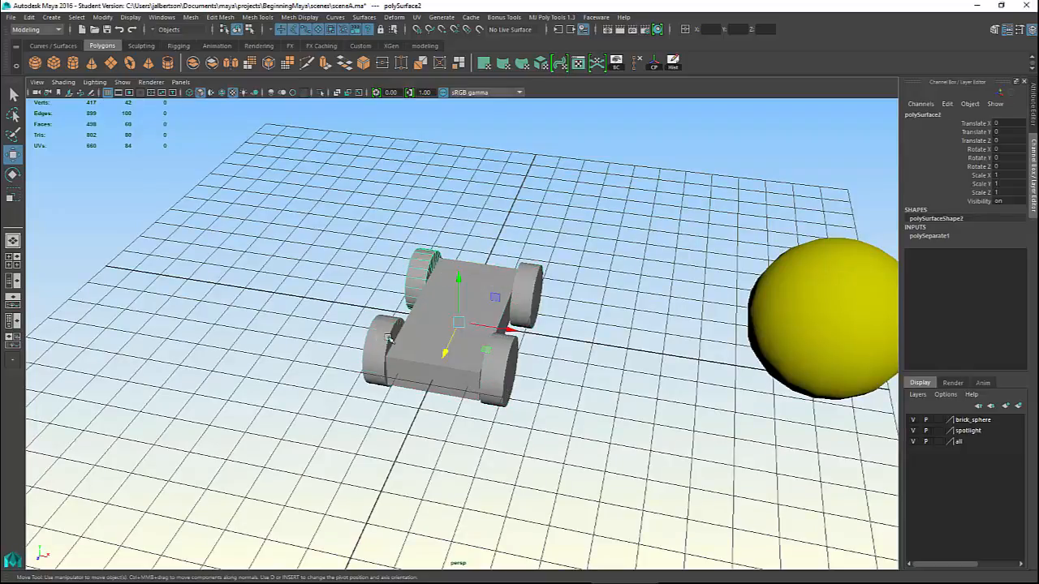
left_click(387, 337)
left_click(495, 353)
left_click(525, 288, "shift")
left_click(415, 272, "shift")
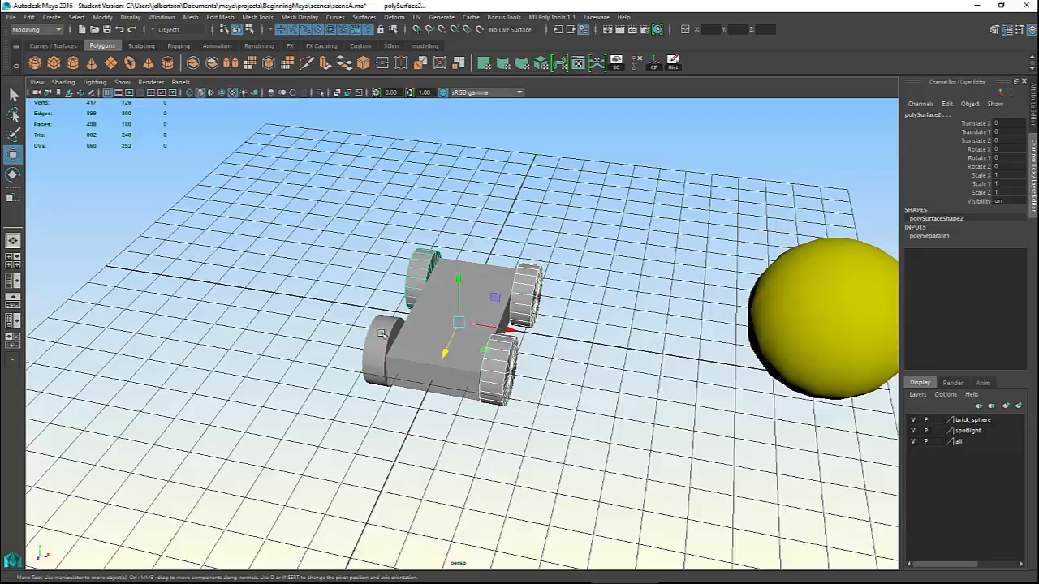
left_click(382, 334)
left_click(484, 277)
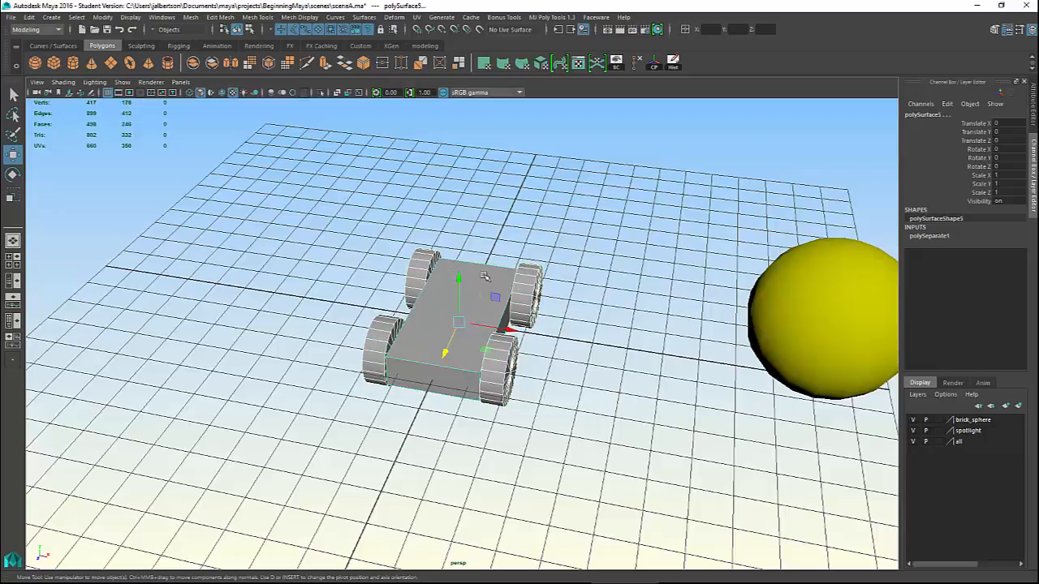
Select the car's body and move the selection up the hierarchy to its parent car group.
left_click(605, 292)
left_click(438, 371)
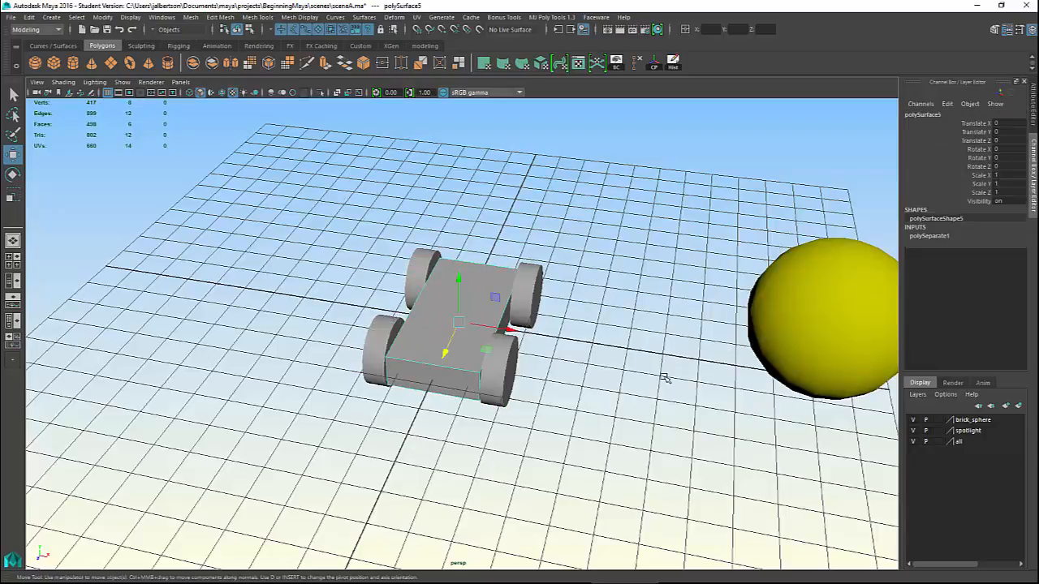
key("Up")
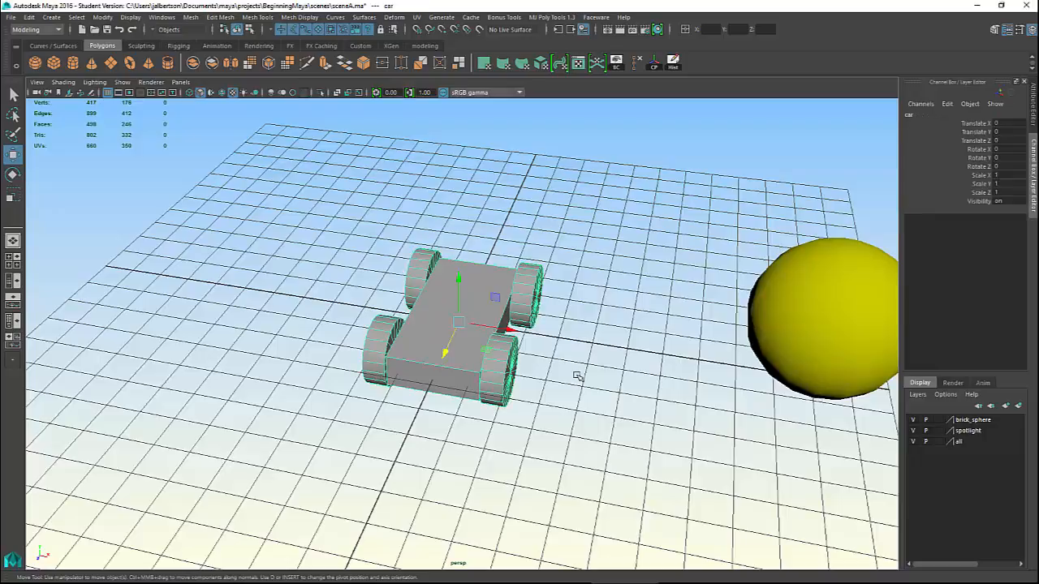
left_click_drag(575, 371, 549, 352, "alt")
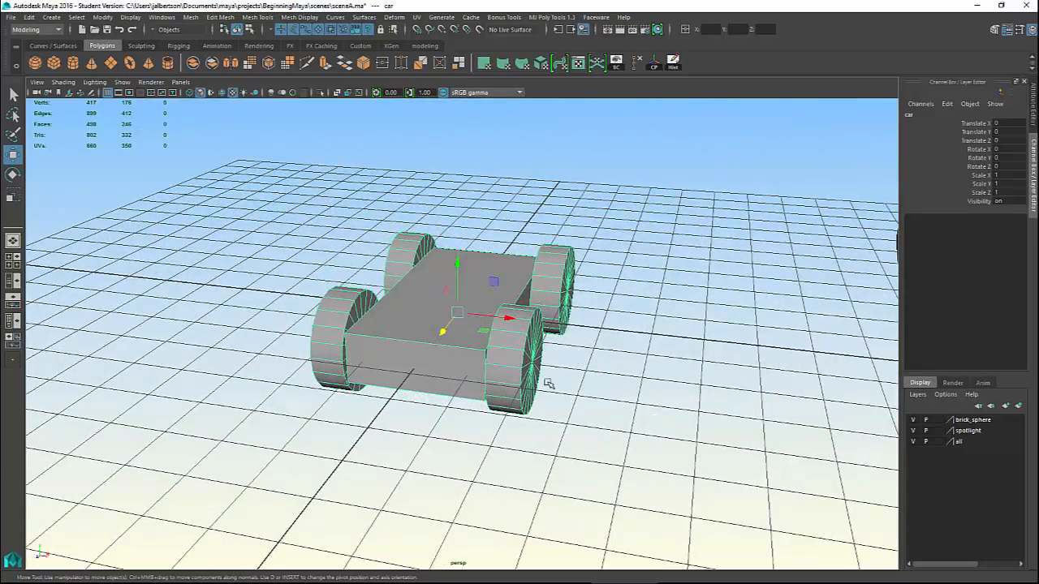
Show the Outliner beside the perspective view and expand the car group.
left_click(12, 281)
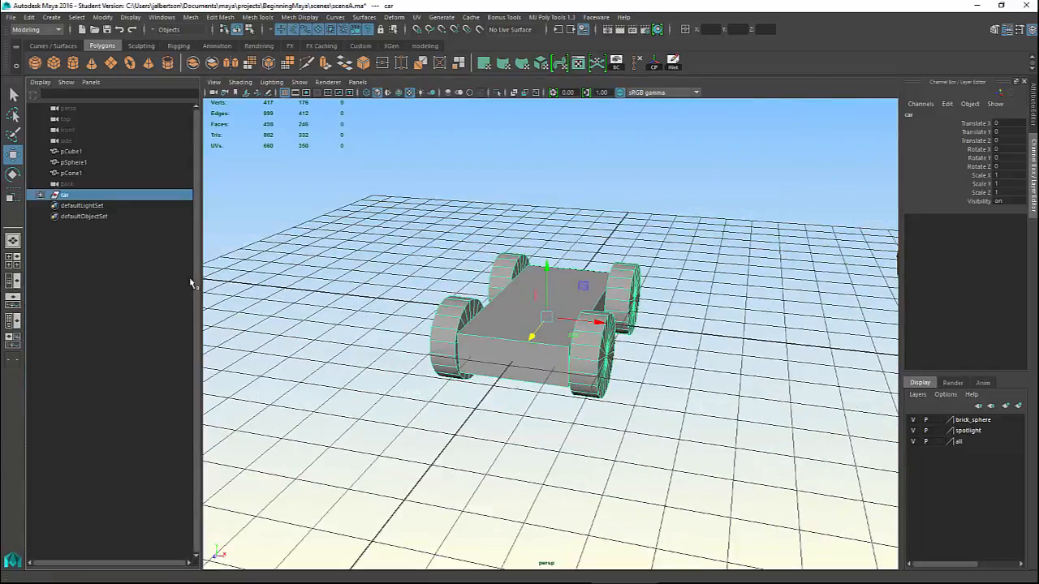
scroll(276, 308, "up", 3)
left_click(40, 195)
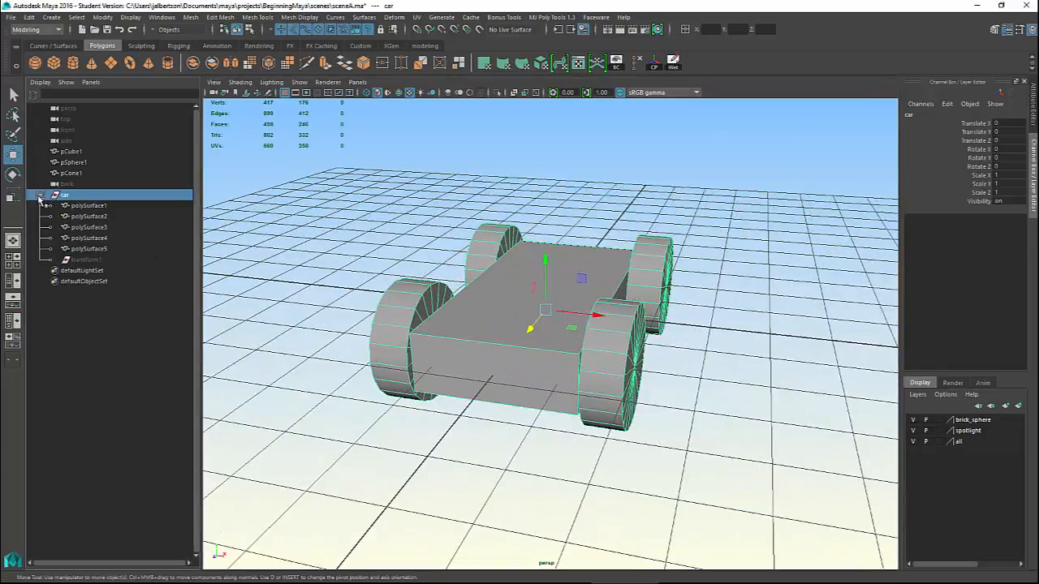
In the Outliner, select polySurface5, the car group, and finally the whole range polySurface1 to polySurface5 to compare the selections.
left_click(114, 249)
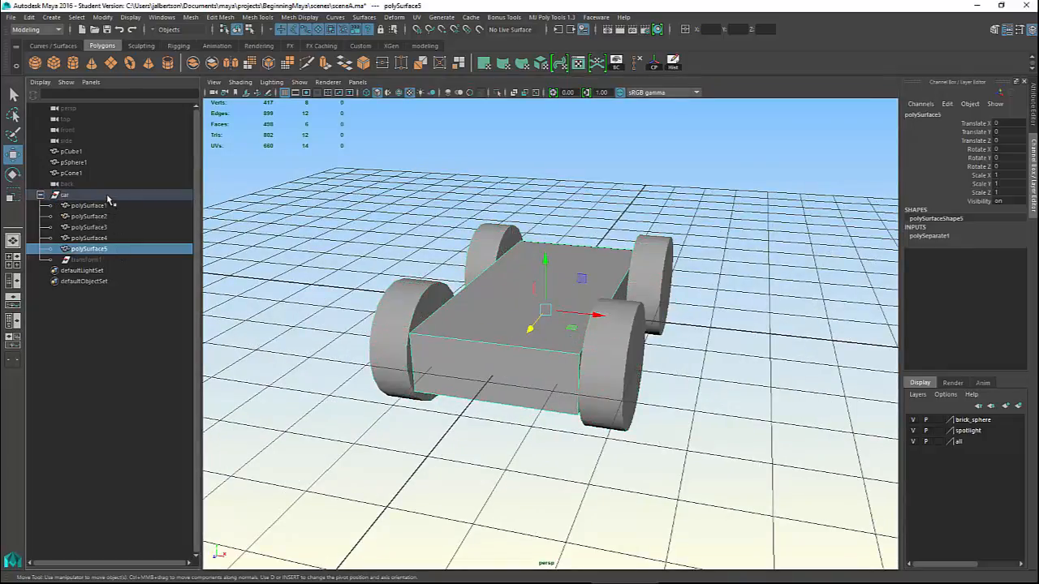
left_click(65, 195)
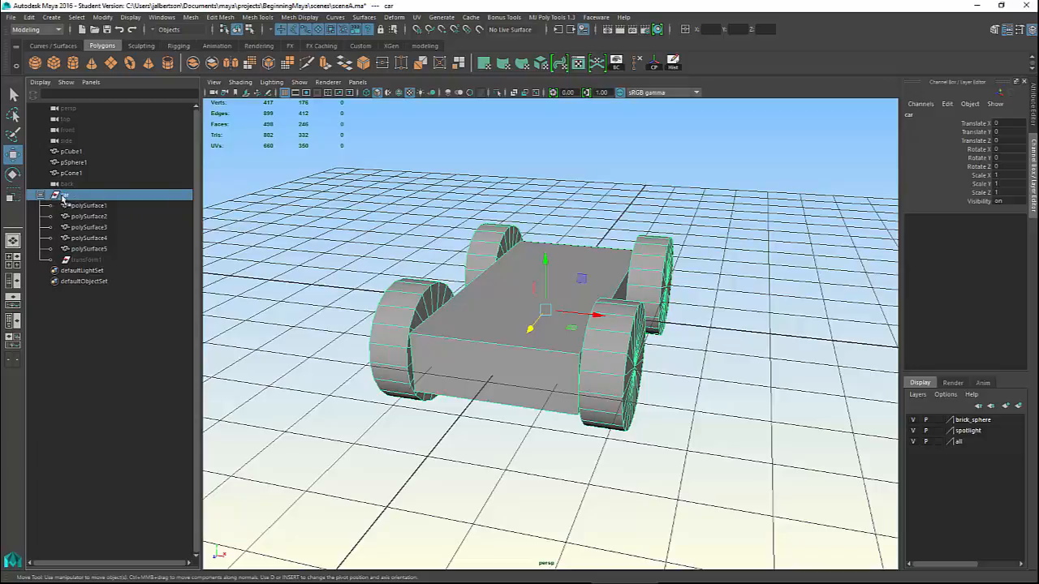
left_click(85, 249)
left_click(85, 207, "shift")
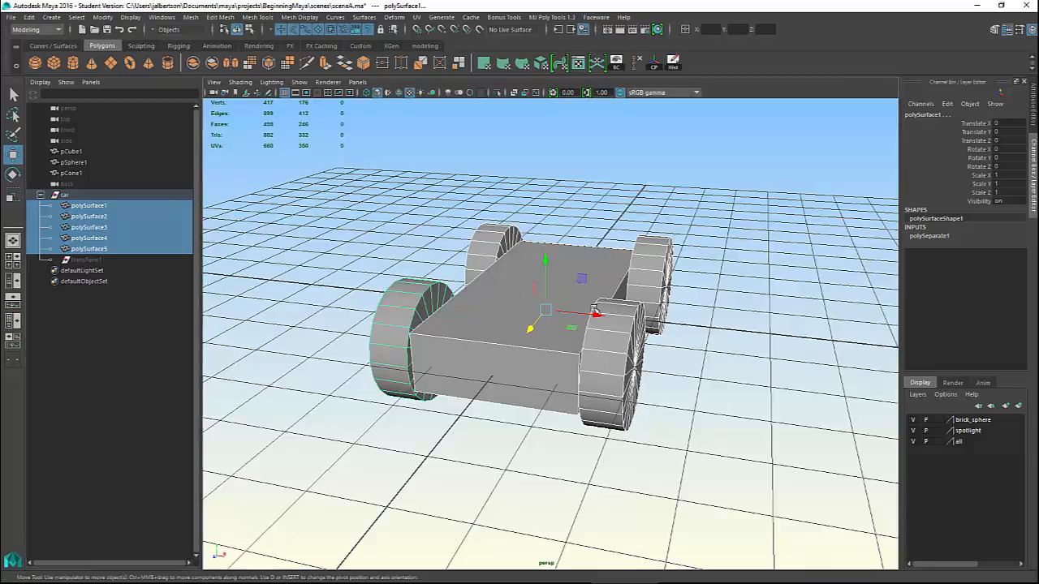
Select the sphere, cube and cone together in the viewport, then only the car's body.
scroll(626, 327, "down", 8)
left_click_drag(625, 327, 542, 318, "alt")
scroll(702, 334, "down", 5)
left_click_drag(564, 245, 755, 342)
right_click_drag(477, 315, 647, 387, "alt")
left_click_drag(647, 387, 503, 355, "alt")
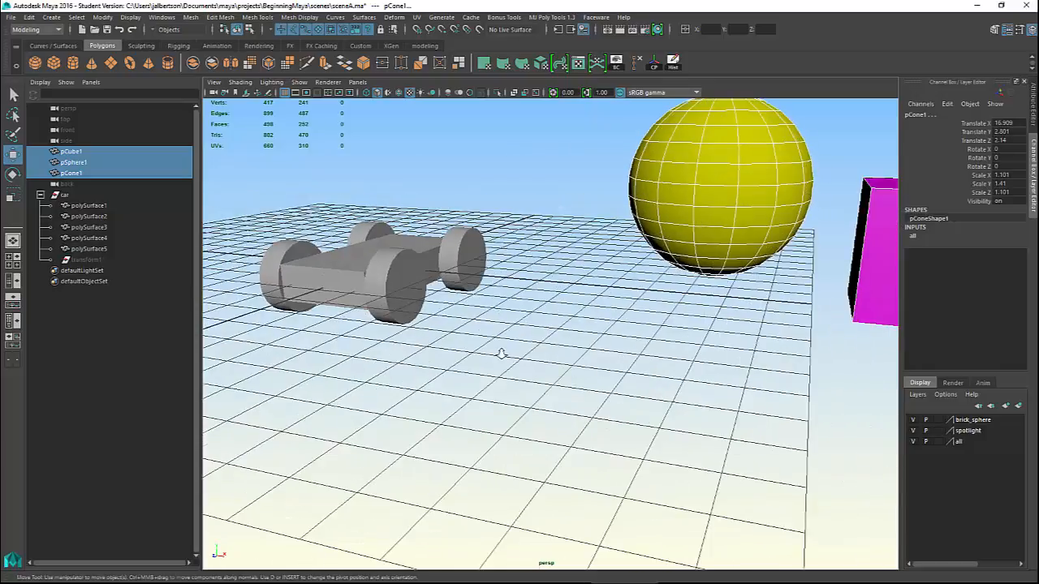
right_click_drag(503, 354, 421, 320, "alt")
left_click_drag(420, 320, 593, 299, "alt")
left_click(409, 306)
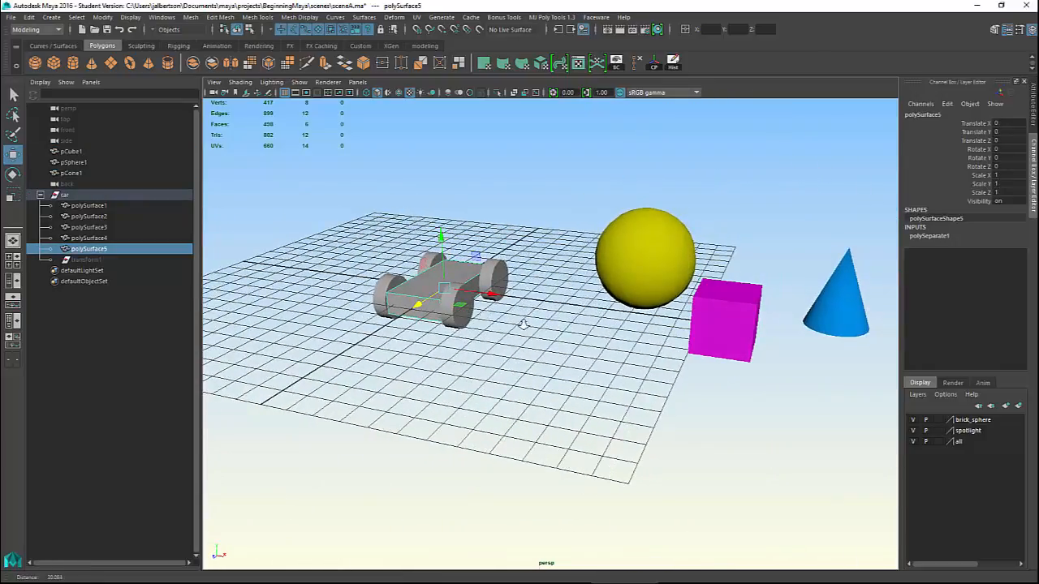
Box-select all five car parts in the viewport, then select the car group in the Outliner and collapse it.
right_click_drag(524, 322, 557, 329, "alt")
left_click_drag(557, 330, 528, 309, "alt")
right_click_drag(528, 308, 434, 283, "alt")
middle_click_drag(568, 313, 629, 329, "alt")
left_click_drag(588, 322, 737, 344, "alt")
left_click_drag(373, 193, 619, 357)
mouse_move(615, 304)
left_mouse_down("alt")
mouse_move(628, 305)
mouse_move(612, 322)
mouse_move(653, 310)
mouse_move(621, 301)
left_mouse_up("alt")
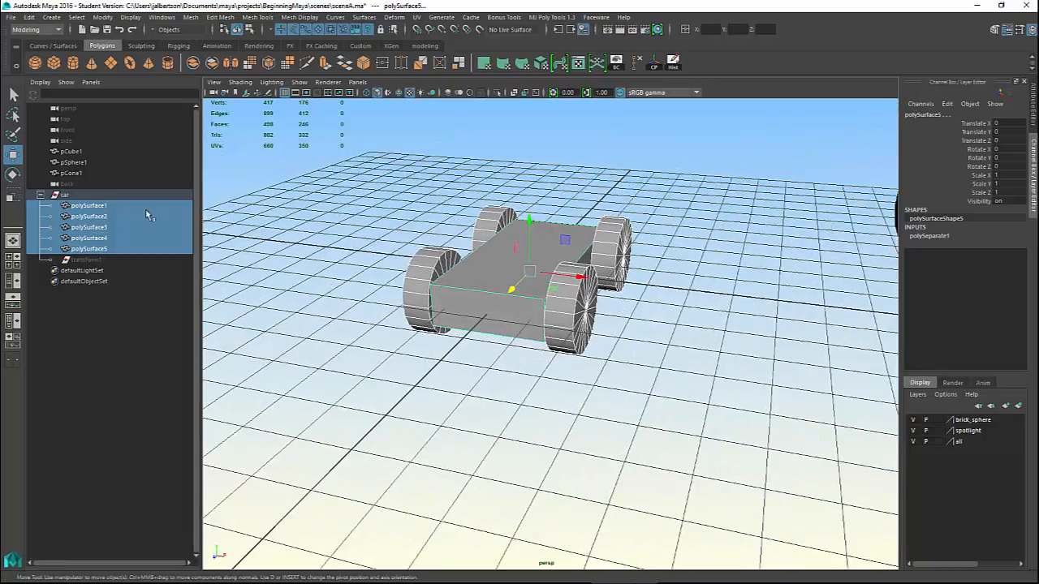
left_click(114, 195)
left_click(40, 195)
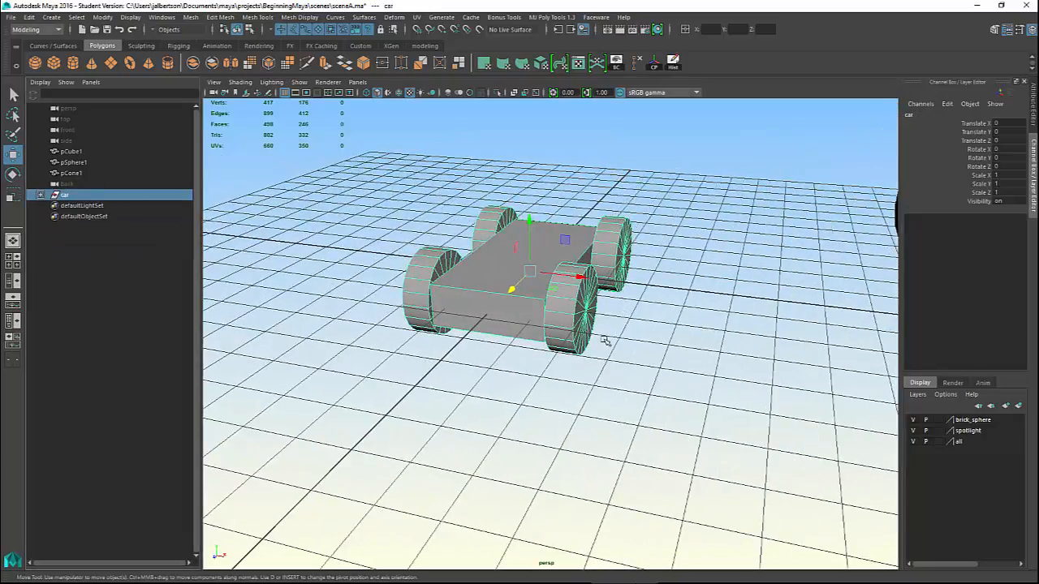
Try to move the car group along the Z axis, then clear the selection.
scroll(604, 339, "down", 5)
left_click_drag(603, 311, 590, 321, "alt")
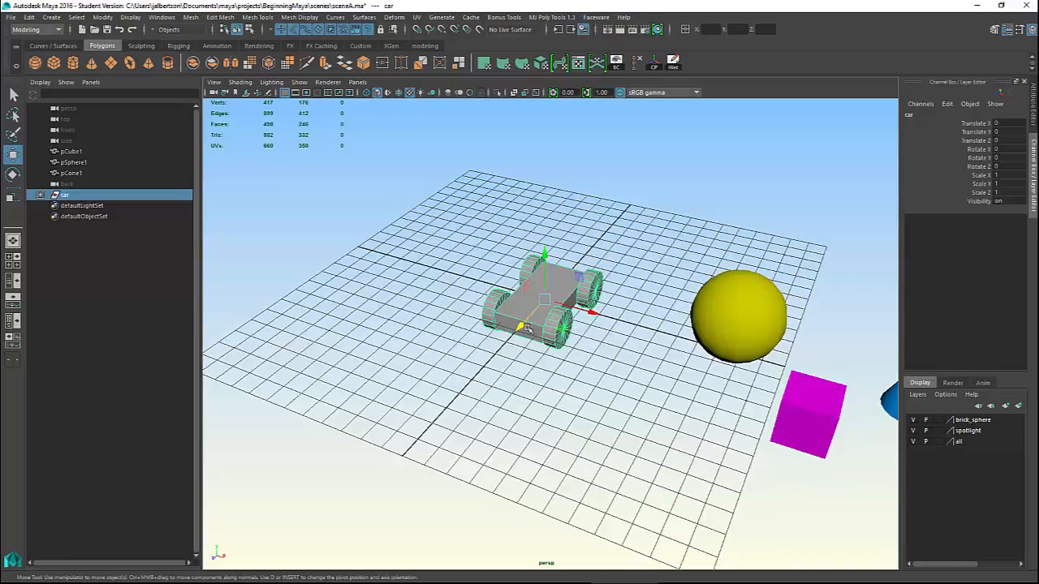
key("x")
left_click_drag(521, 327, 547, 299)
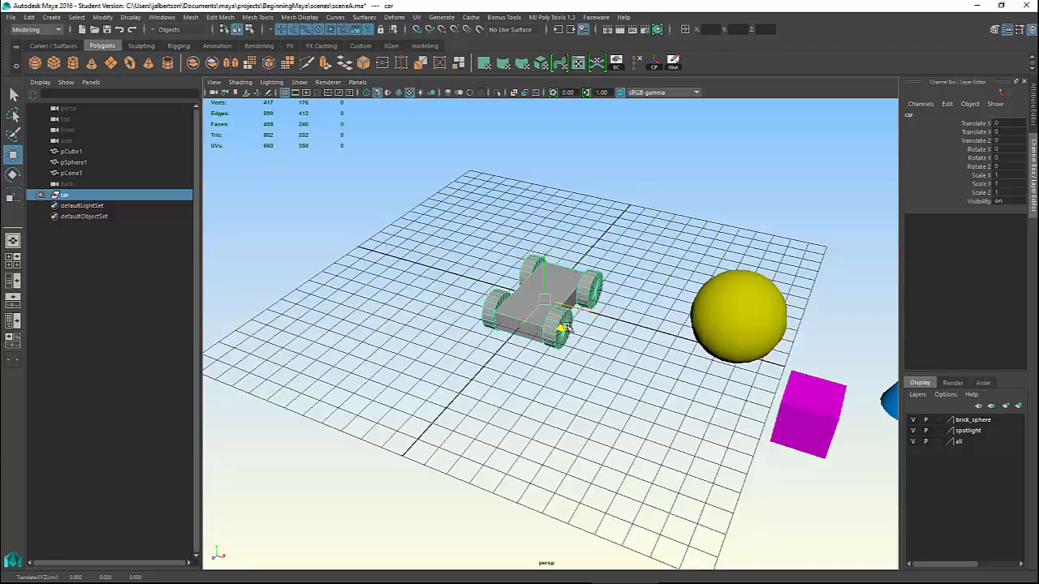
left_click(578, 339)
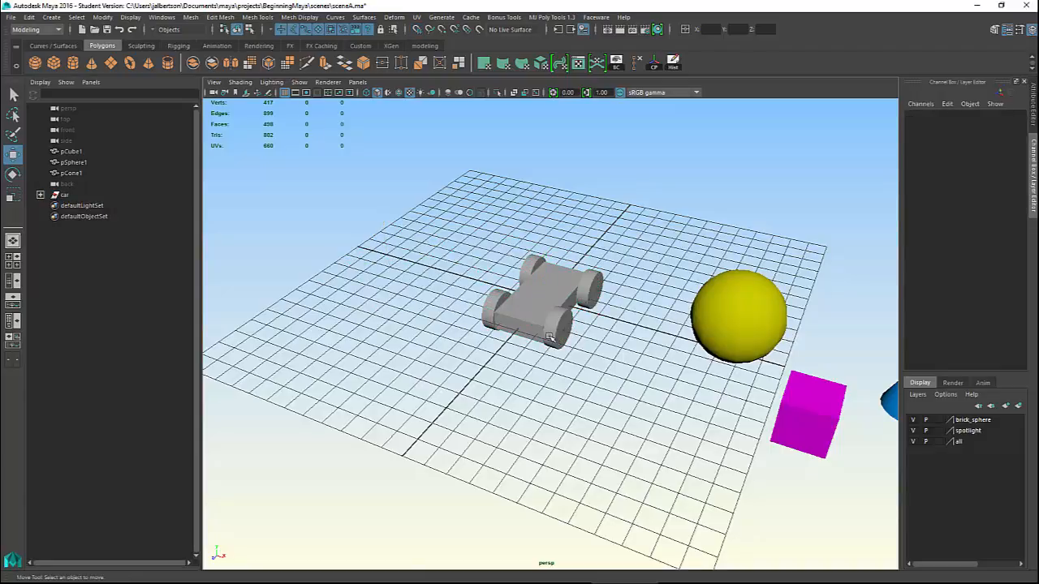
Center the pivot of each of the four wheels and the car's body individually.
left_click(13, 94)
left_click(557, 340)
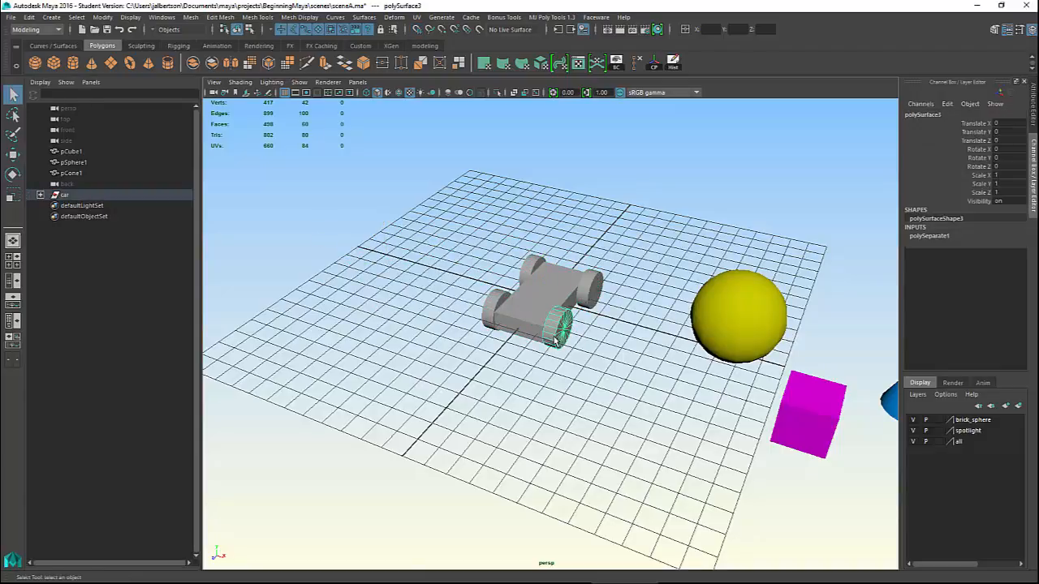
key("w")
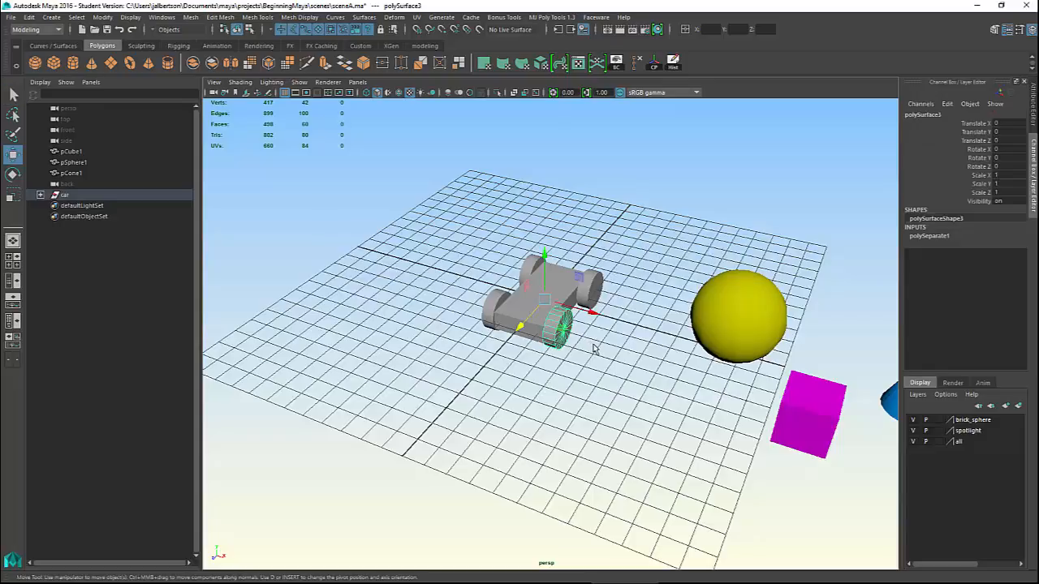
right_click_drag(605, 346, 848, 395, "alt")
left_click_drag(779, 376, 690, 369, "alt")
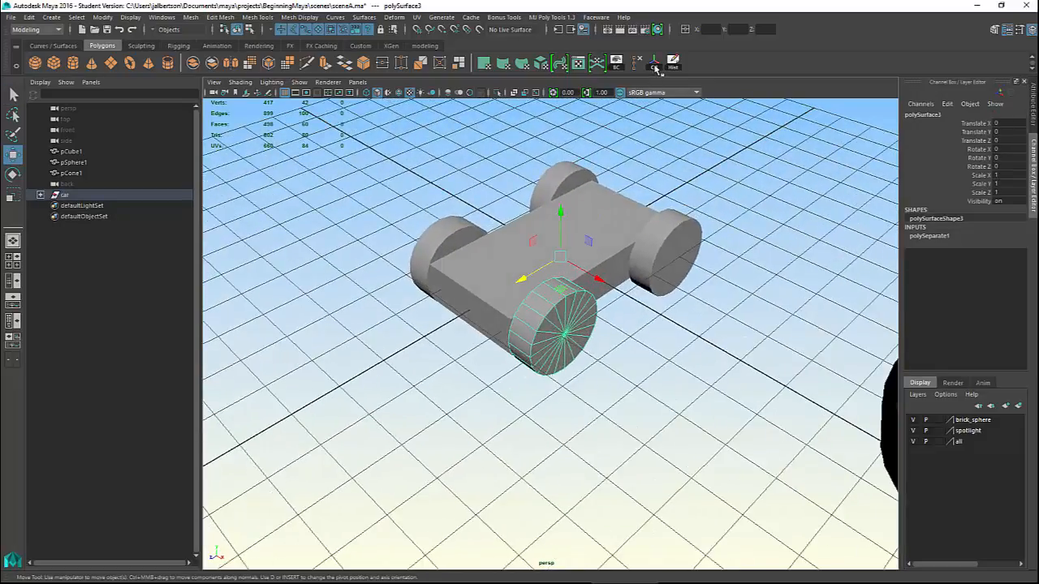
left_click(690, 251)
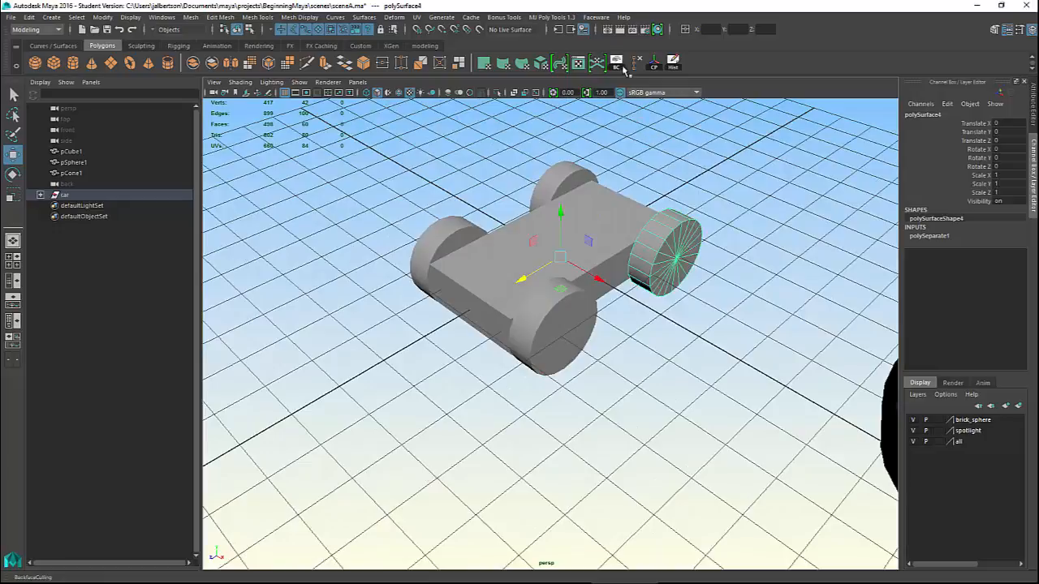
left_click(552, 187)
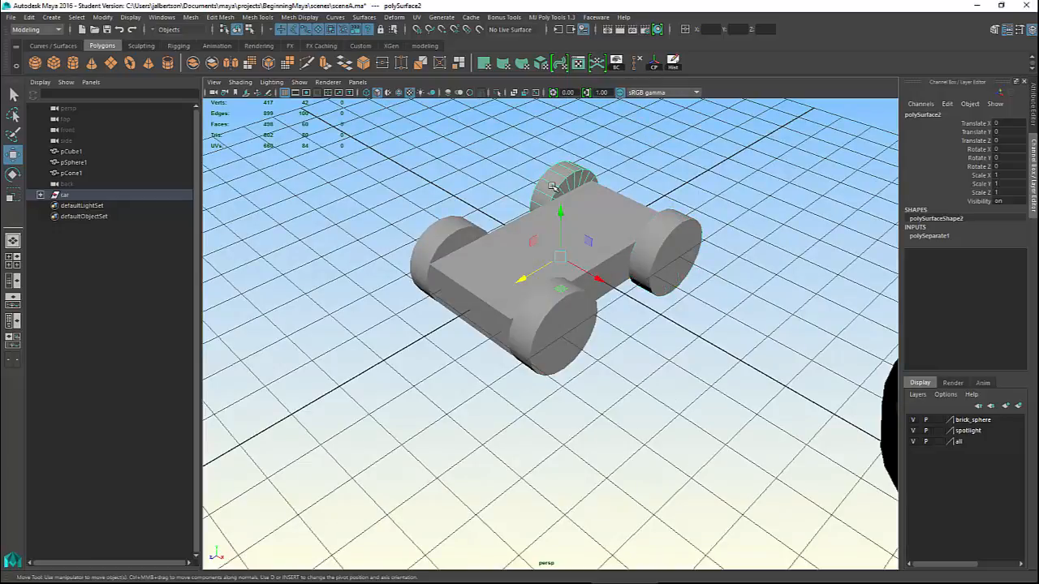
left_click(445, 256)
mouse_move(544, 313)
left_mouse_down("alt")
mouse_move(668, 300)
mouse_move(596, 300)
mouse_move(564, 315)
left_mouse_up("alt")
left_click(528, 247)
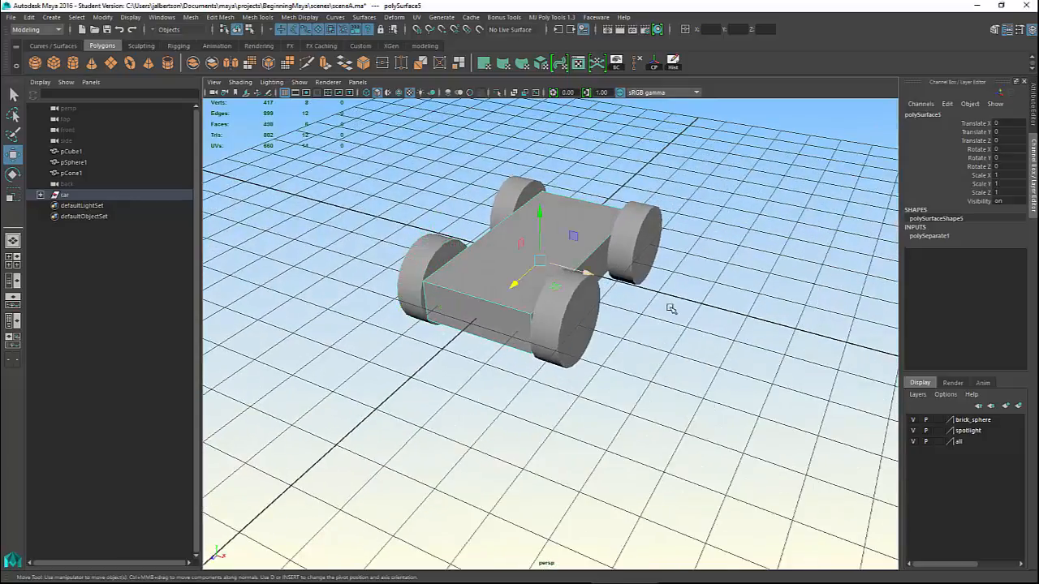
Select the car group in the Outliner and try moving the whole car about 1.887 units along Z.
left_click_drag(671, 308, 674, 317, "alt")
left_click(111, 196)
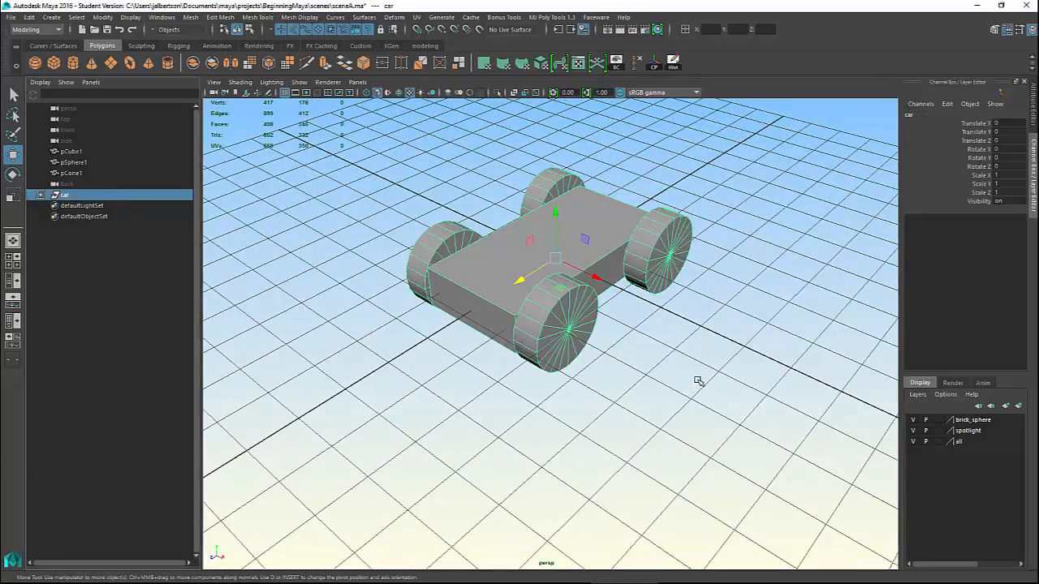
left_click_drag(519, 283, 457, 315)
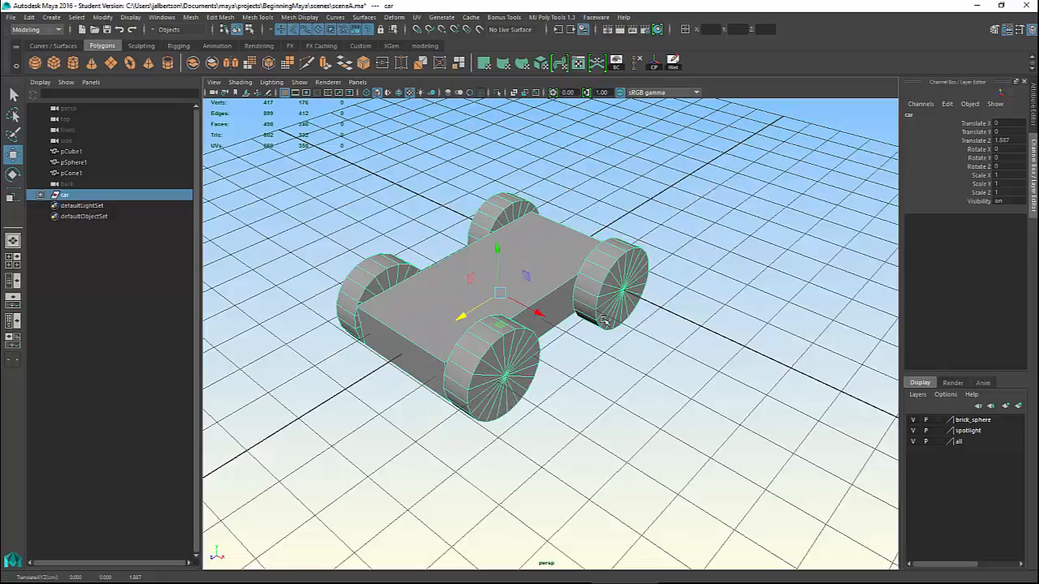
Rotate the rear wheel nearest the sphere about 23 degrees around X to test its centered pivot.
scroll(652, 322, "down", 5)
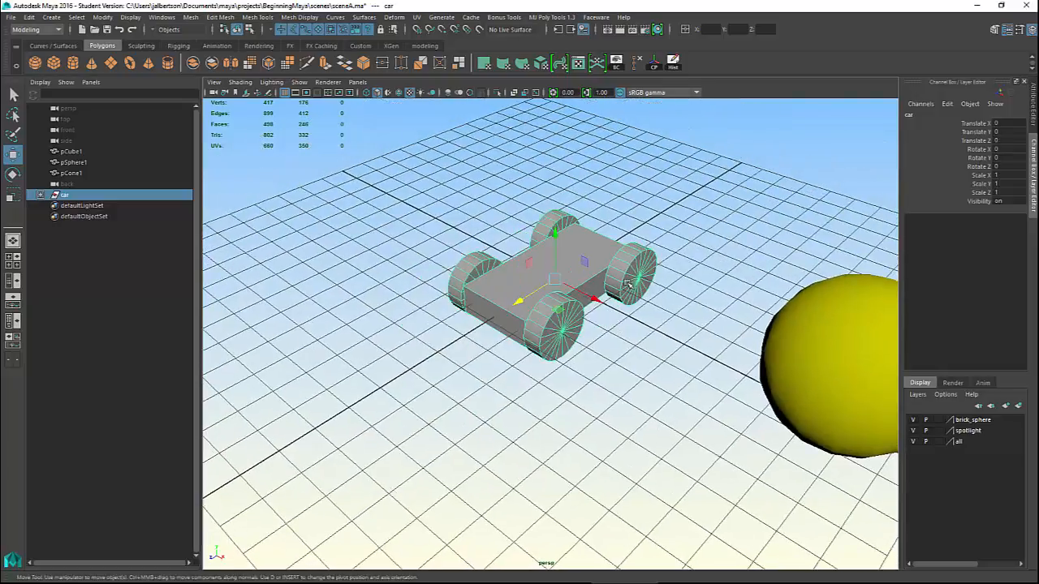
left_click(629, 281)
key("e")
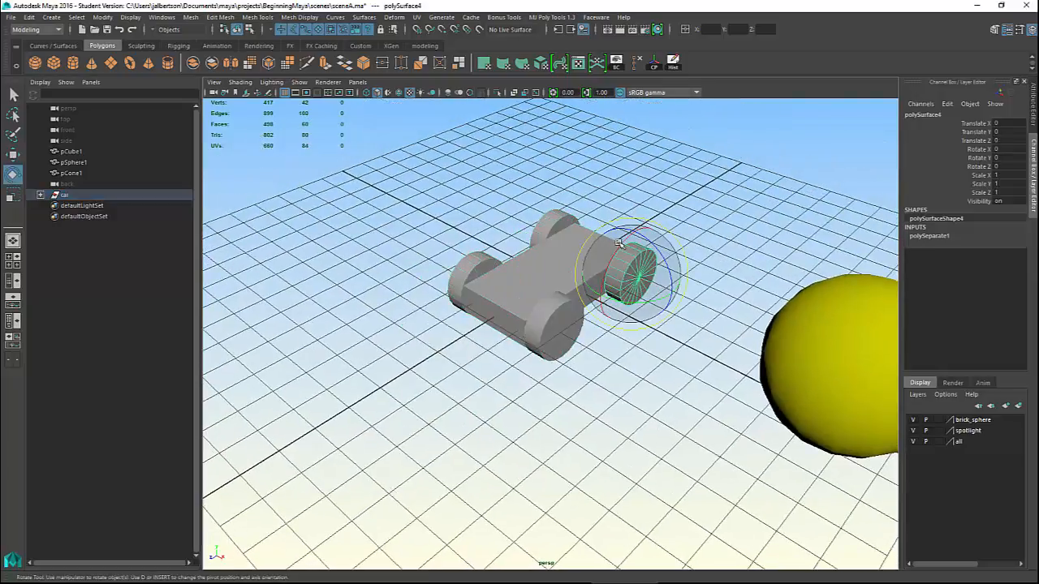
left_click_drag(618, 243, 603, 266)
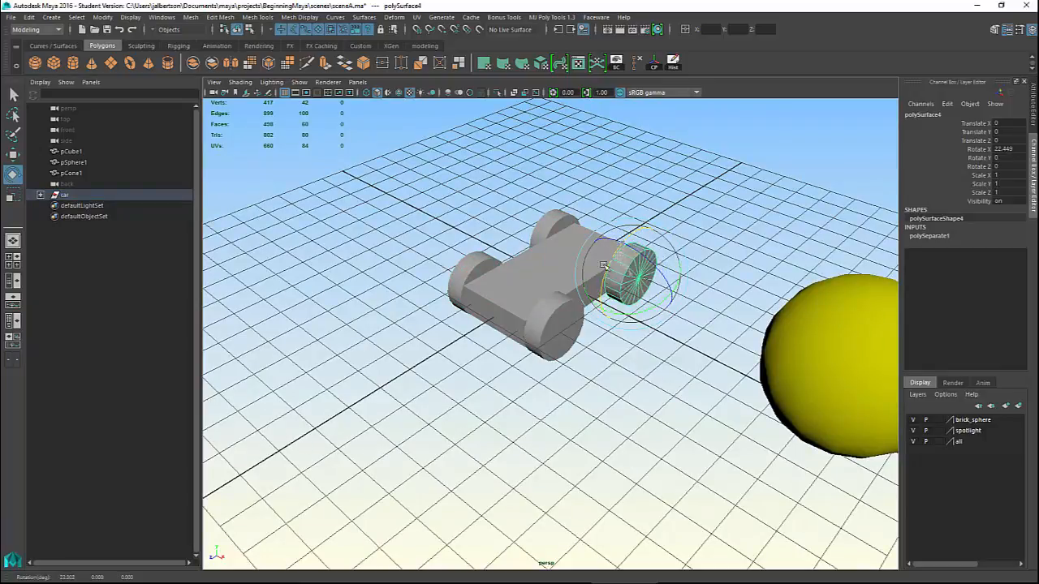
Try turning the front wheel nearest the sphere about 27.6 degrees around Y.
left_click_drag(590, 314, 573, 360)
left_click(547, 326)
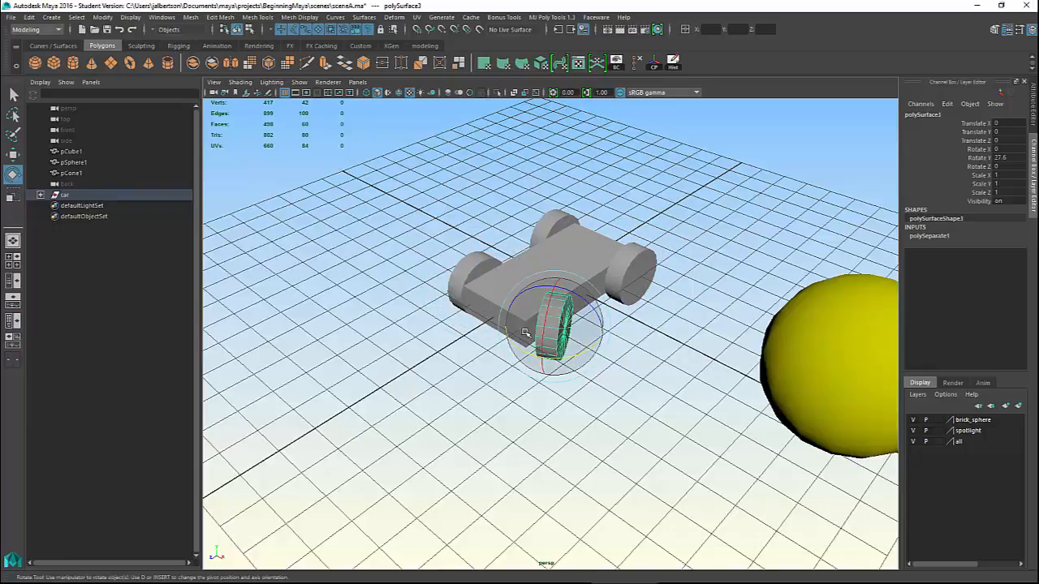
Group the car's two front wheels together and center the new group's pivot.
left_click(453, 286, "shift")
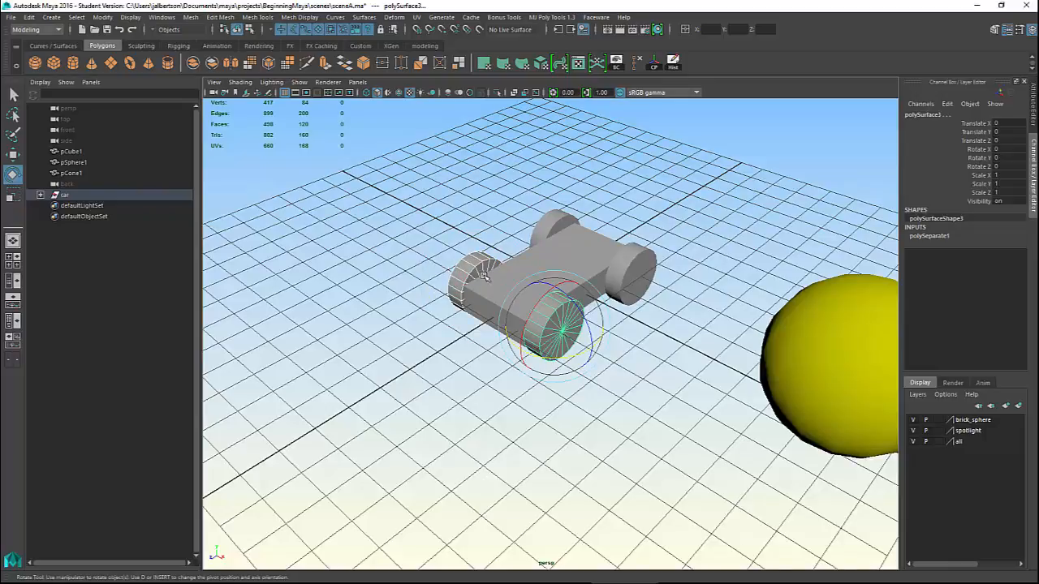
key("ctrl+g")
left_click_drag(594, 321, 603, 352, "alt")
right_click_drag(526, 368, 659, 424, "alt")
key("ctrl+z")
left_click_drag(479, 341, 480, 340)
left_click_drag(686, 359, 593, 357, "alt")
key("w")
left_click(630, 228)
left_click(490, 190)
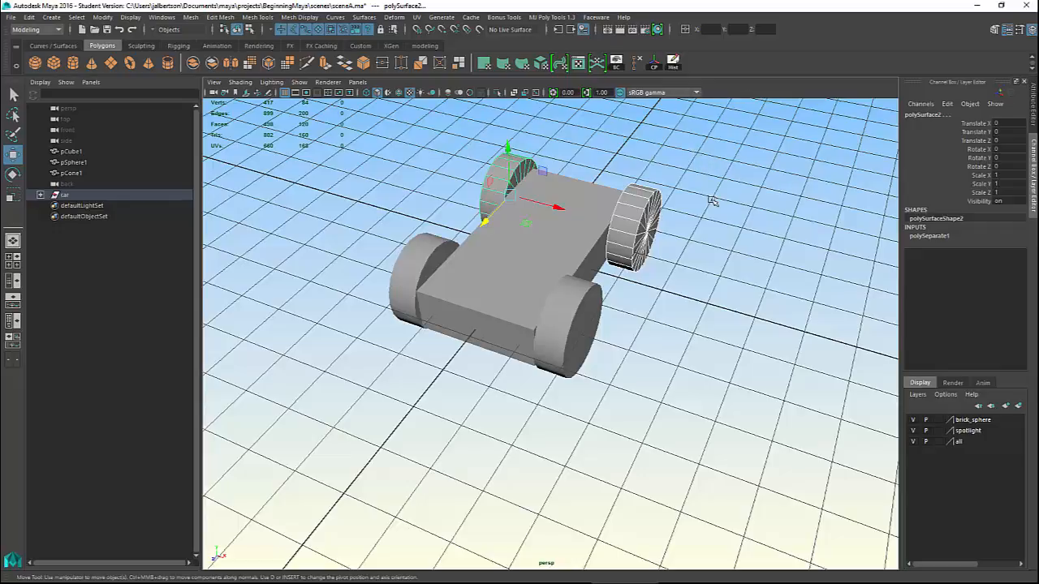
left_click_drag(711, 201, 640, 189, "alt")
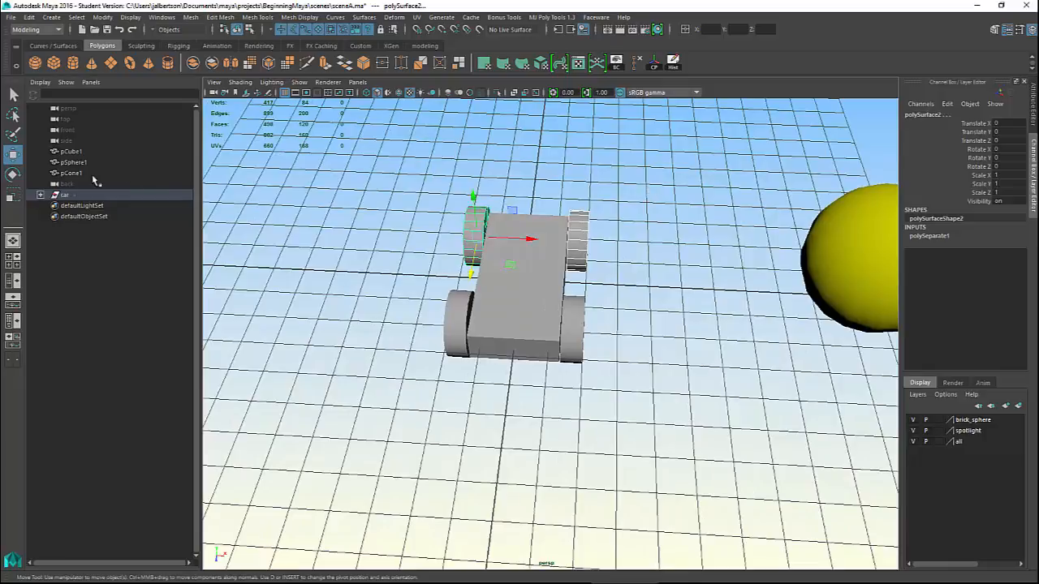
Expand the car group in the Outliner and rename the front wheels' group to front_axle.
left_click(40, 196)
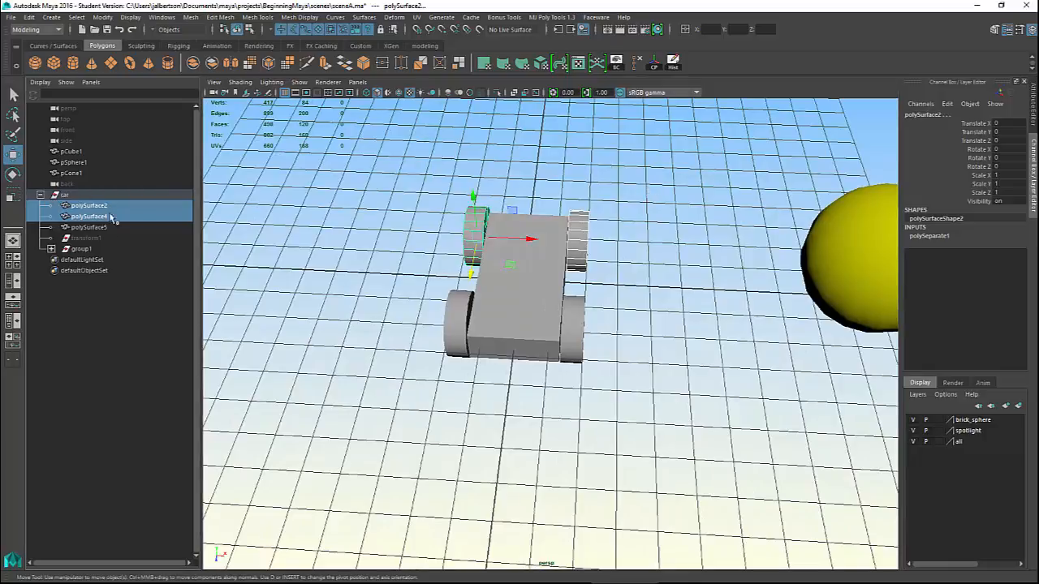
left_click(51, 249)
left_click(83, 249)
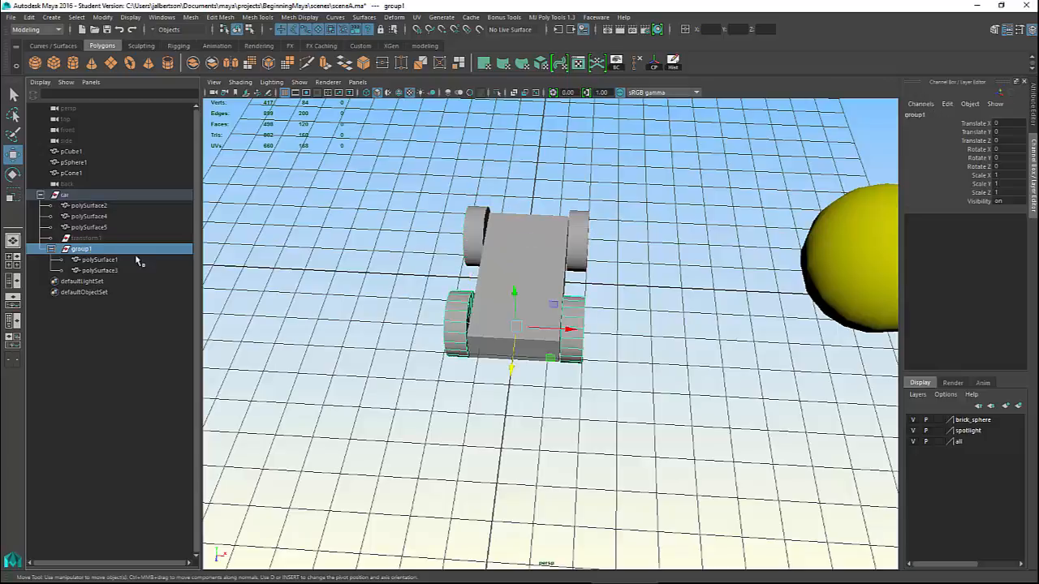
left_click_drag(671, 281, 629, 277, "alt")
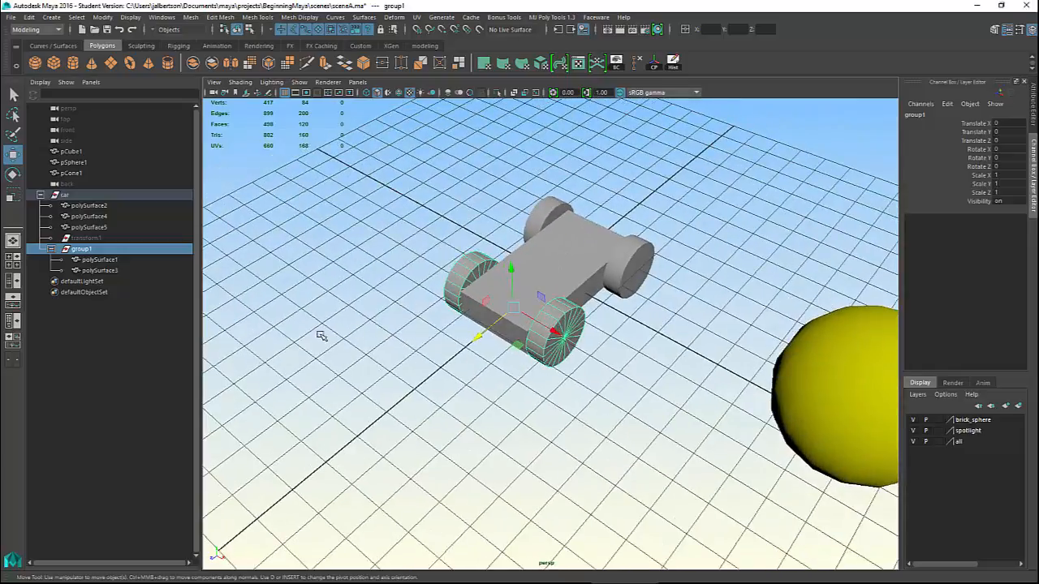
scroll(259, 280, "up", 2)
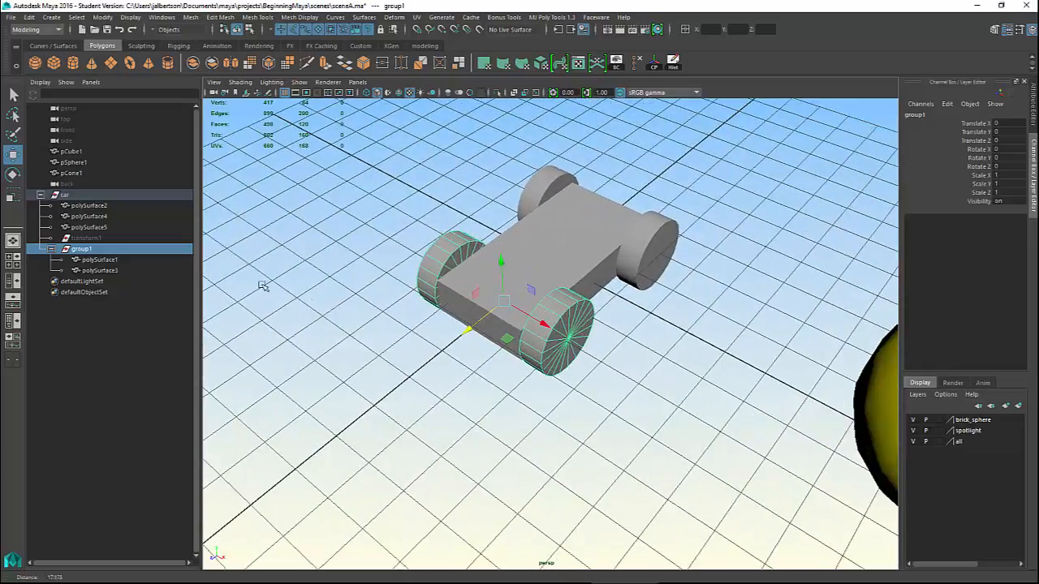
double_click(108, 249)
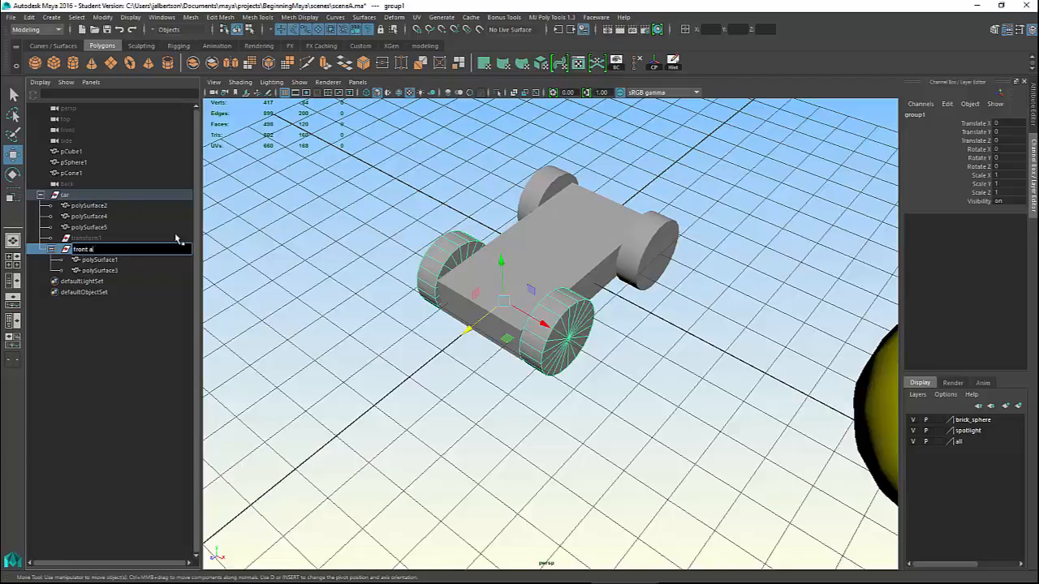
type("front axle")
key("Return")
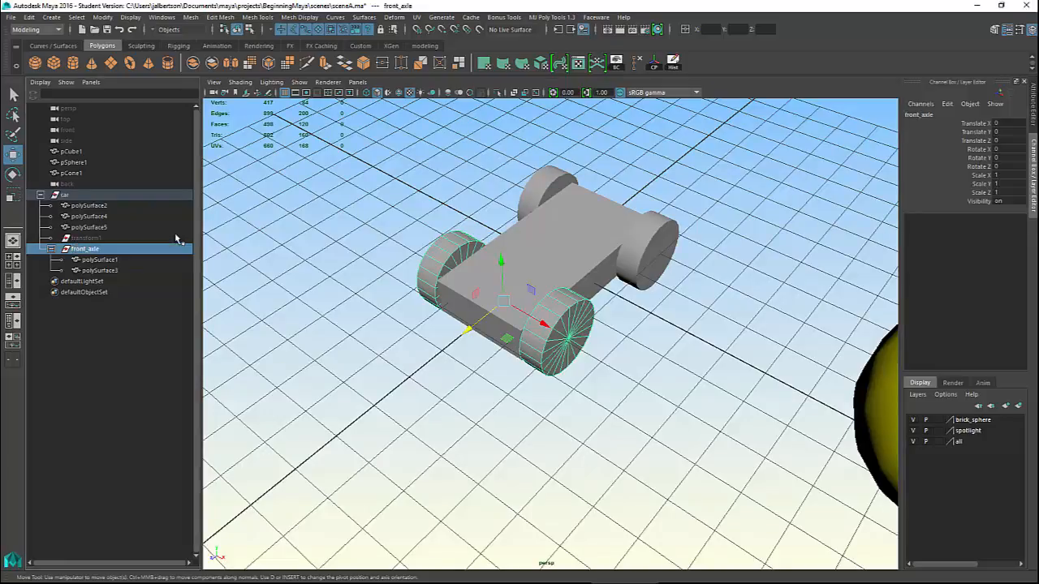
Group the two rear wheels with a centered pivot and name the group rear_axle.
left_click_drag(560, 355, 573, 351, "alt")
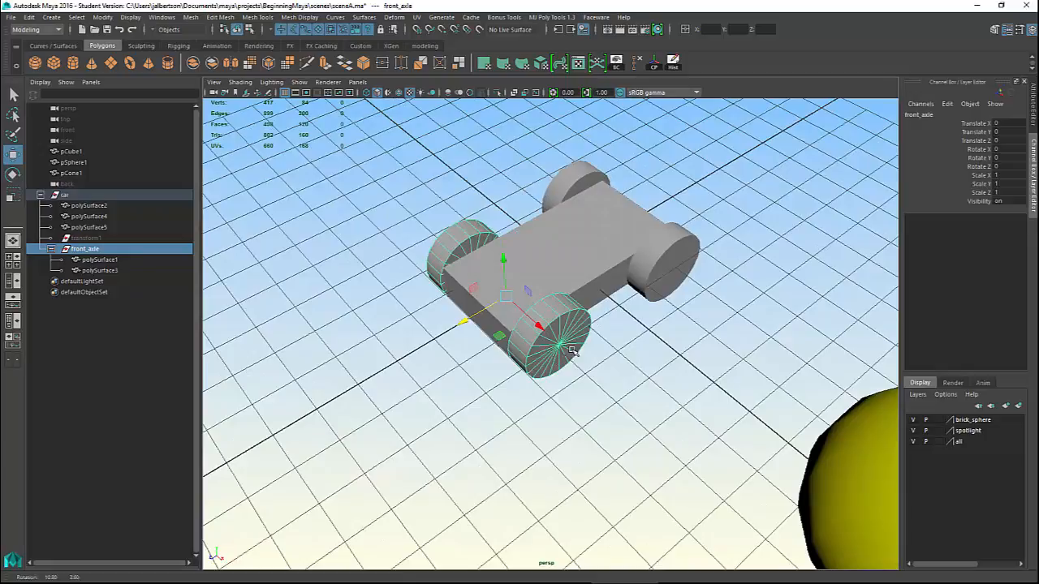
left_click(672, 289)
left_click(583, 178, "shift")
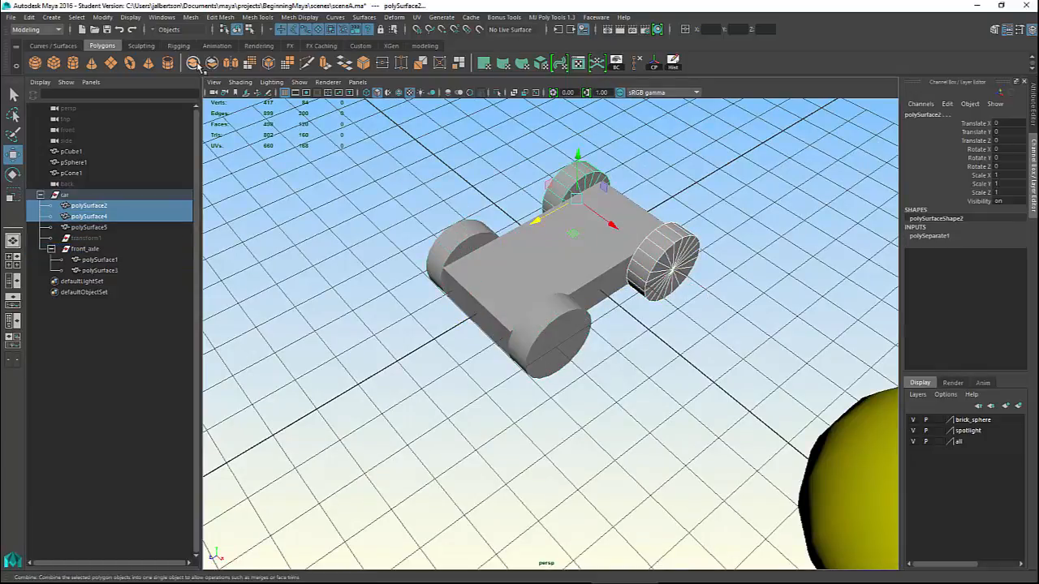
key("ctrl+g")
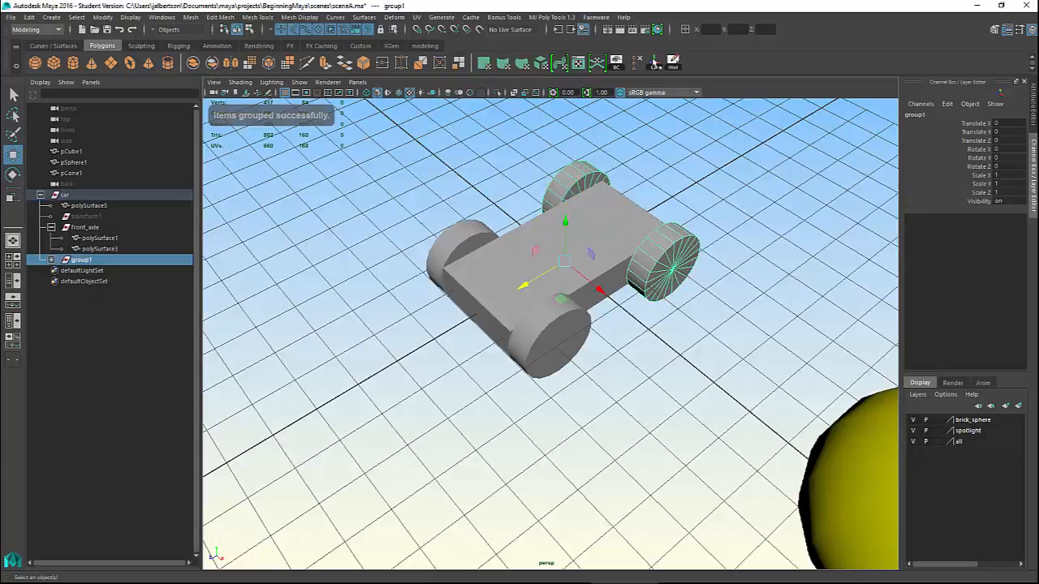
type("rear_axle")
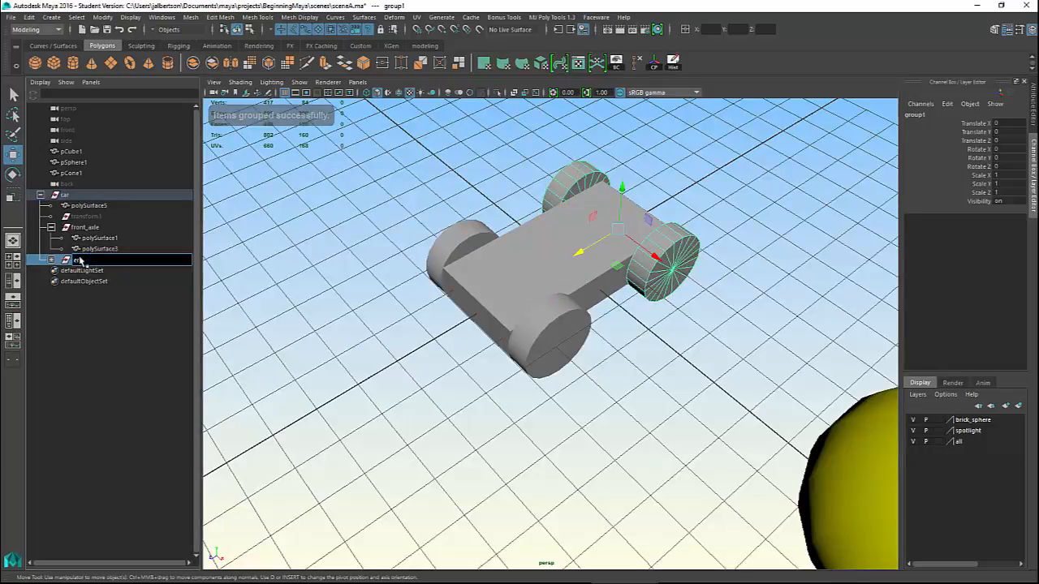